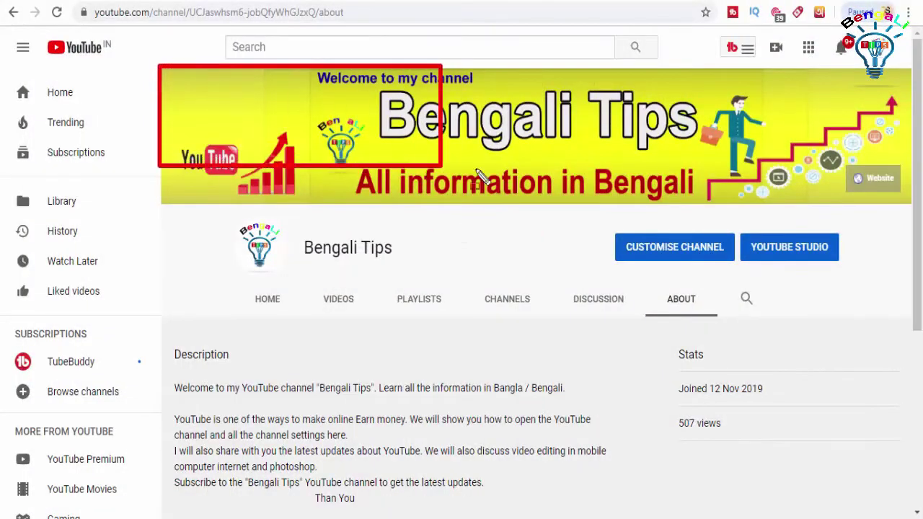
Browse Explorer to E: > 2nd YouTube Channel > Channel art, showing the Channel Art Templates ZIP.
left_click_drag(176, 90, 912, 207)
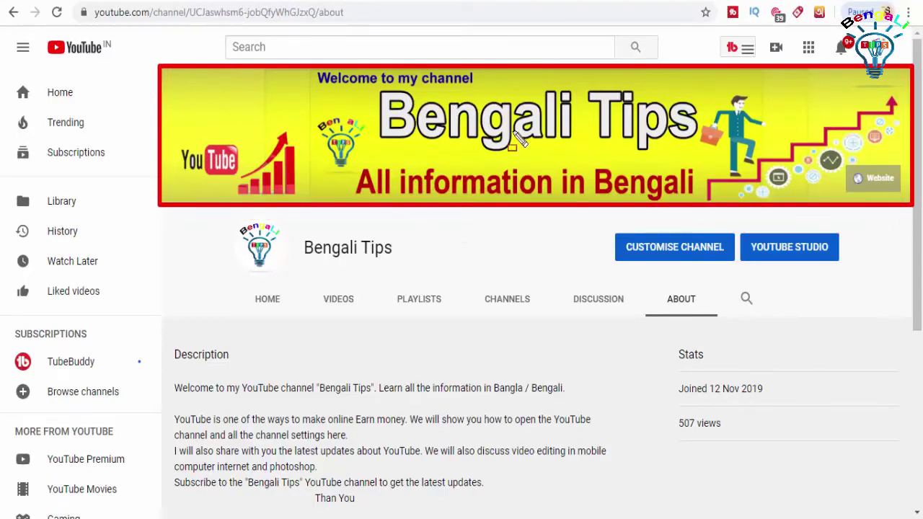
left_click_drag(310, 69, 770, 209)
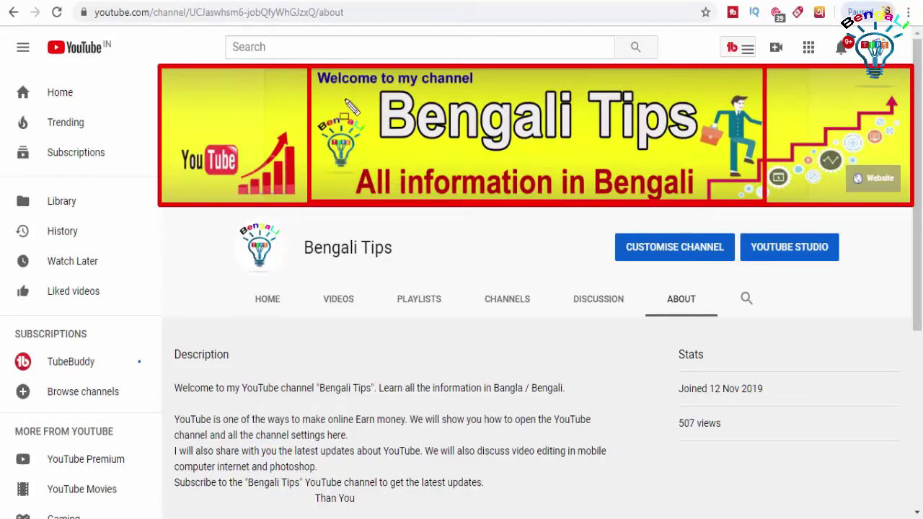
mouse_move(292, 108)
left_mouse_down()
mouse_move(639, 206)
mouse_move(812, 209)
left_mouse_up()
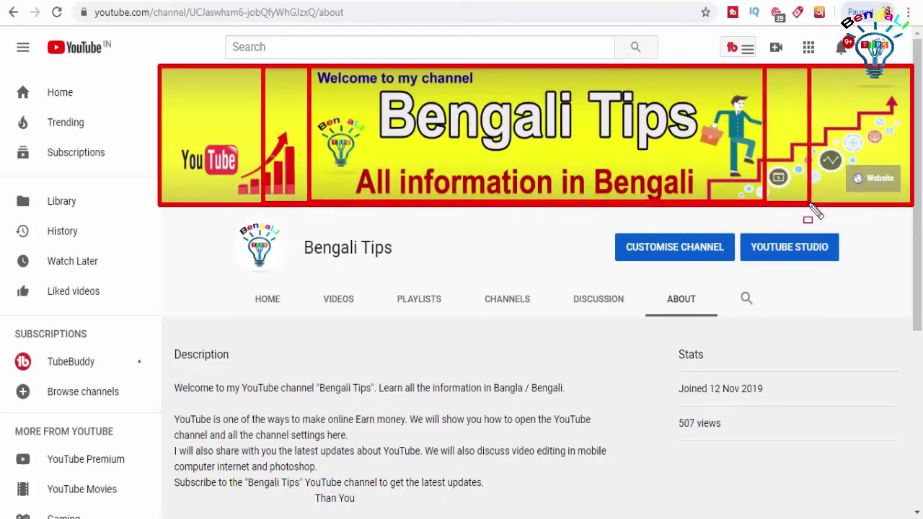
left_click_drag(159, 68, 911, 212)
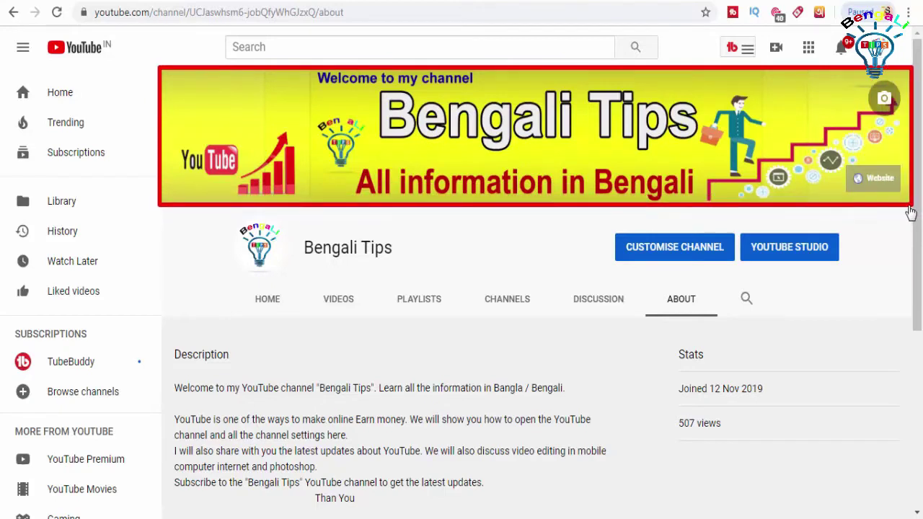
left_click_drag(163, 73, 310, 203)
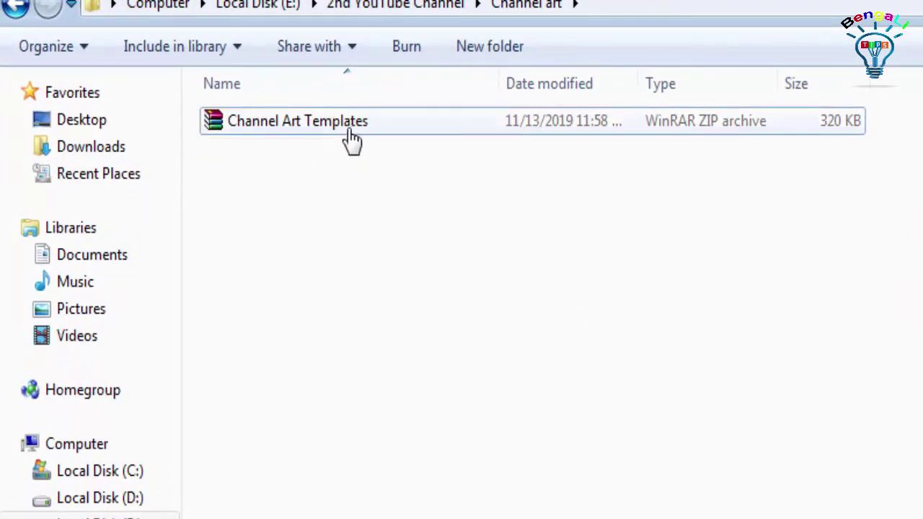
Extract the Channel Art Templates archive here and select the Photoshop template file.
right_click(352, 140)
left_click(422, 212)
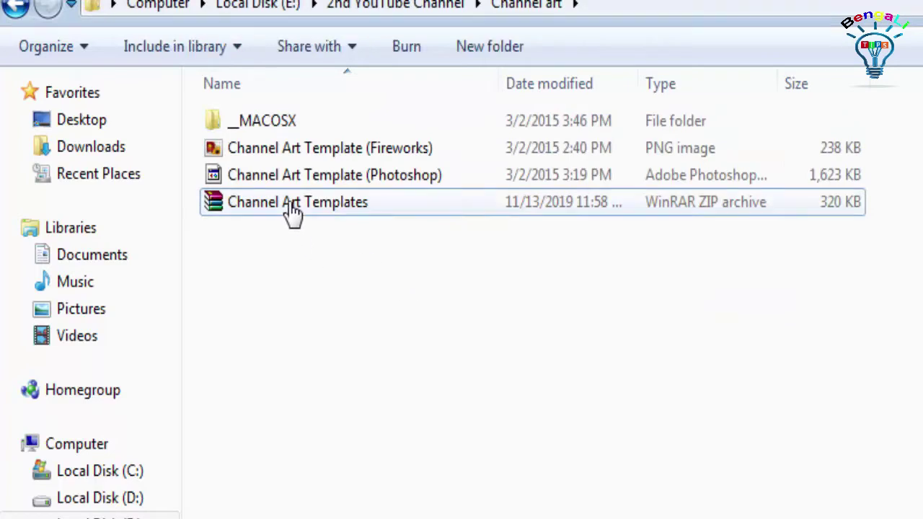
key("Up")
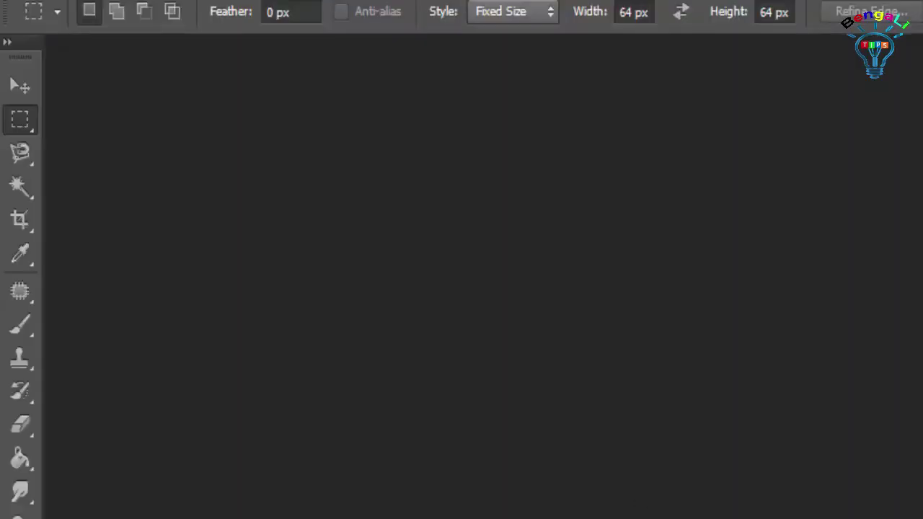
Open Channel Art Template (Photoshop).psd from the 2nd YouTube Channel > Channel art folder.
left_click(72, 0)
left_click(85, 35)
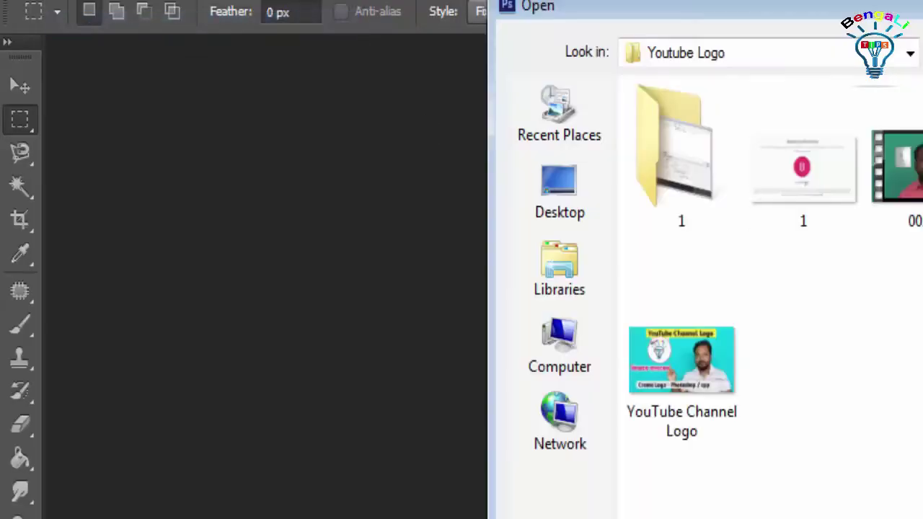
left_click(786, 58)
left_click(789, 61)
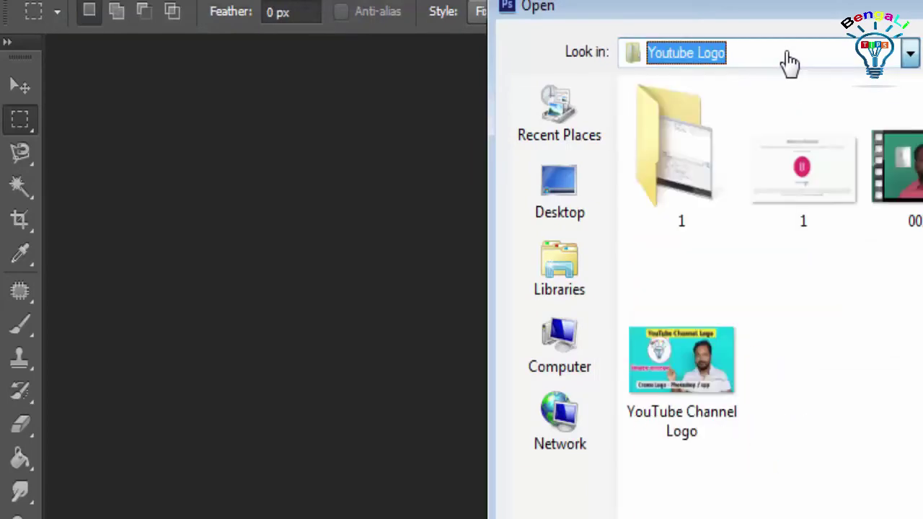
left_click(789, 62)
scroll(745, 315, "up", 1)
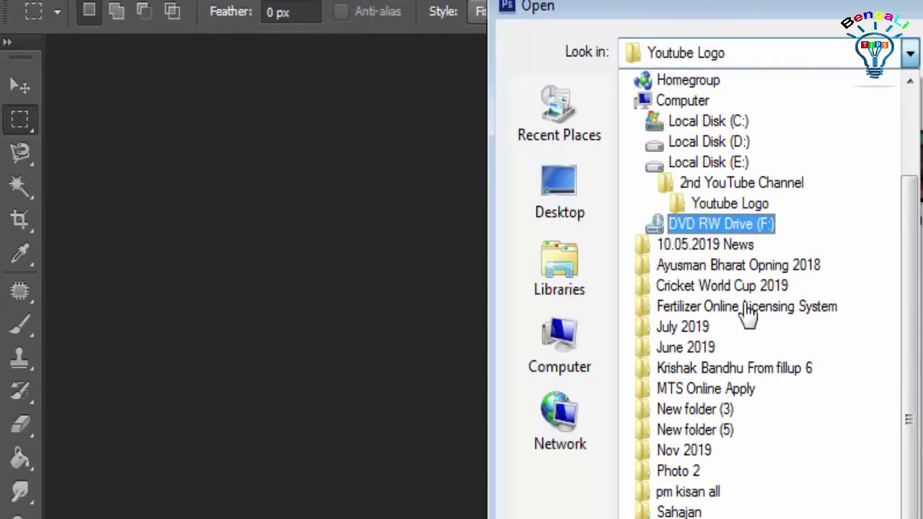
left_click(753, 185)
double_click(894, 159)
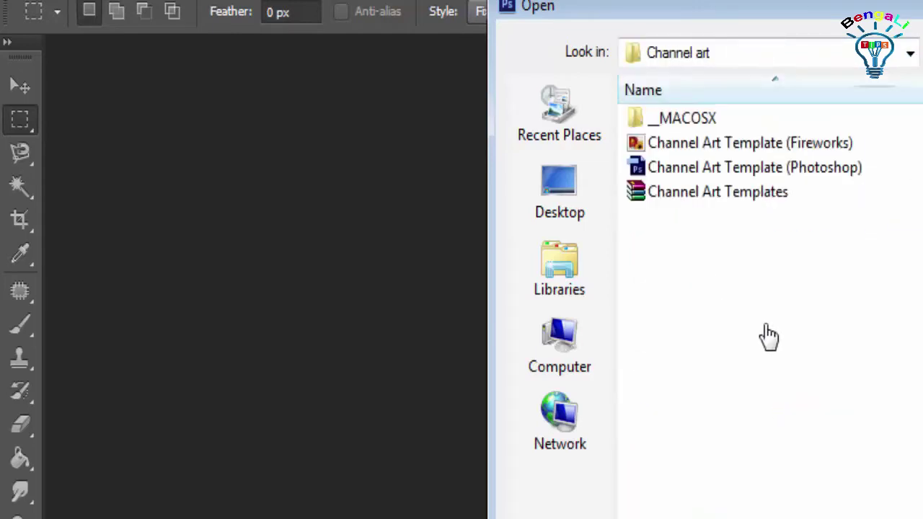
left_click(736, 169)
key("Return")
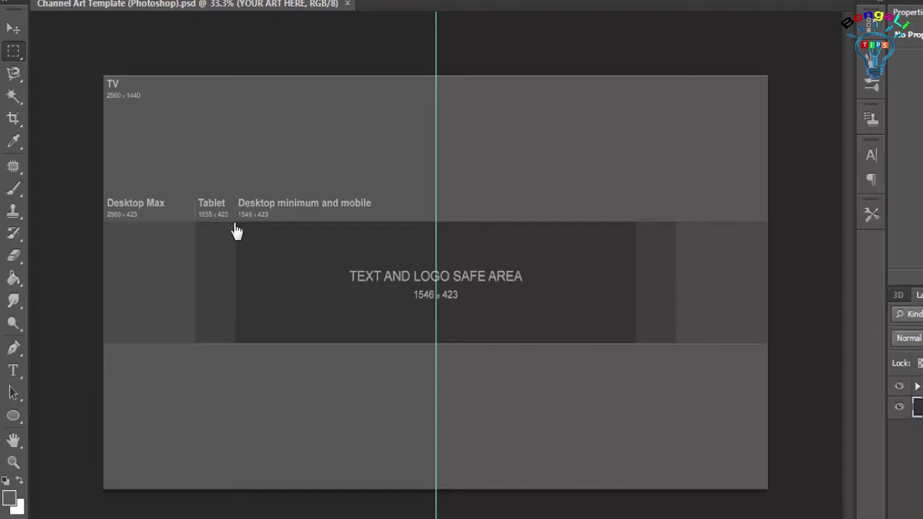
Inspect the template's TV, Desktop Max, Tablet and 1546 x 423 text-and-logo safe-area guides.
left_click_drag(265, 285, 641, 352)
left_click_drag(210, 299, 677, 353)
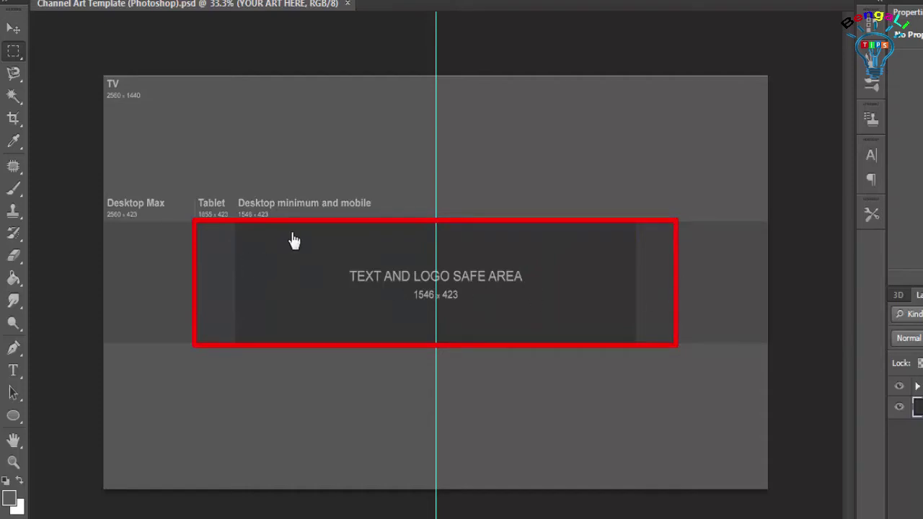
Review the template's safe-area zones on the canvas, then open and dismiss the File menu.
left_click_drag(648, 249, 662, 303)
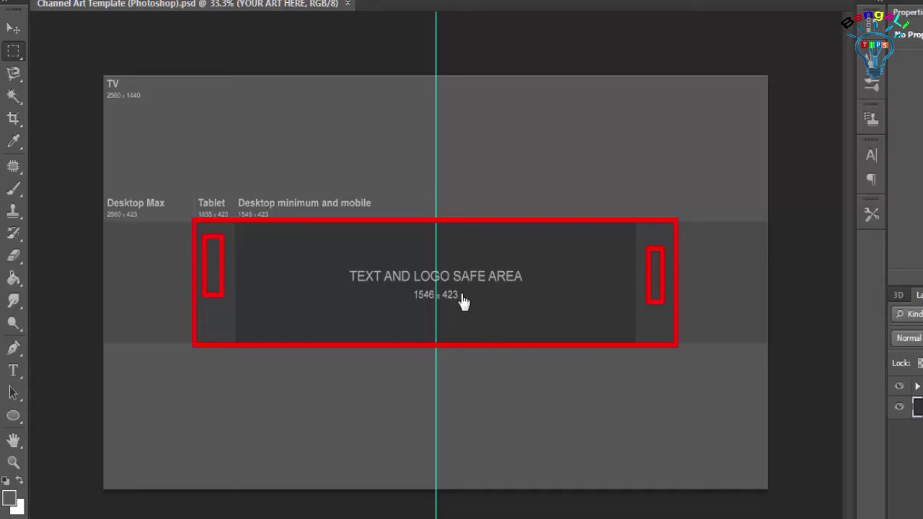
left_click_drag(197, 222, 676, 347)
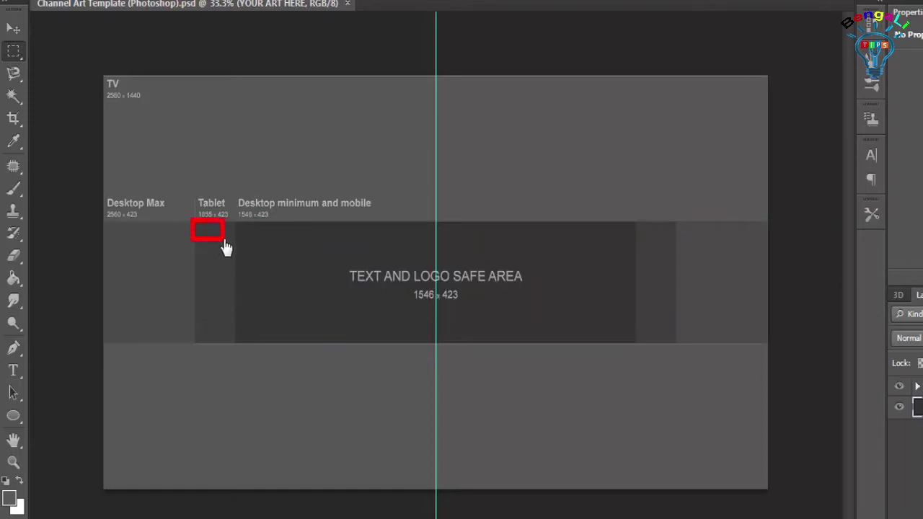
left_click_drag(233, 334, 237, 344)
mouse_move(103, 75)
left_mouse_down()
mouse_move(552, 414)
mouse_move(711, 484)
mouse_move(770, 496)
left_mouse_up()
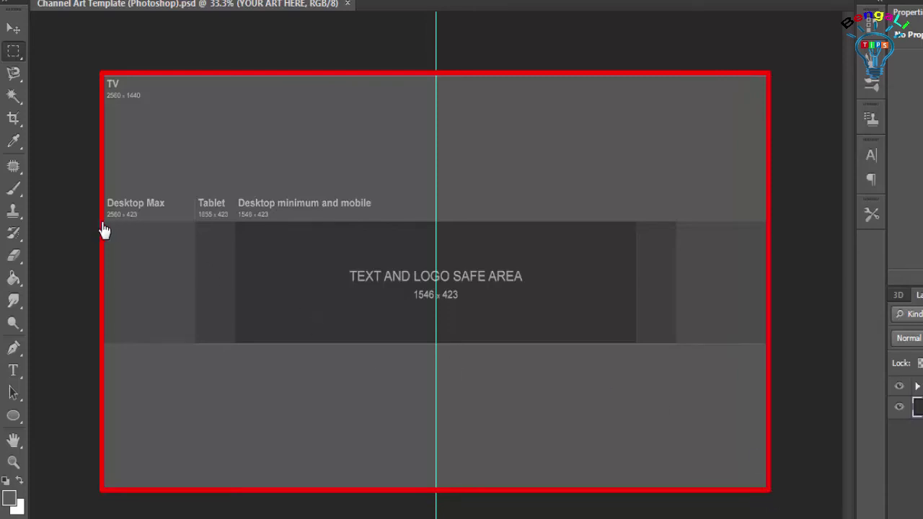
mouse_move(104, 229)
left_mouse_down()
mouse_move(449, 315)
mouse_move(765, 351)
left_mouse_up()
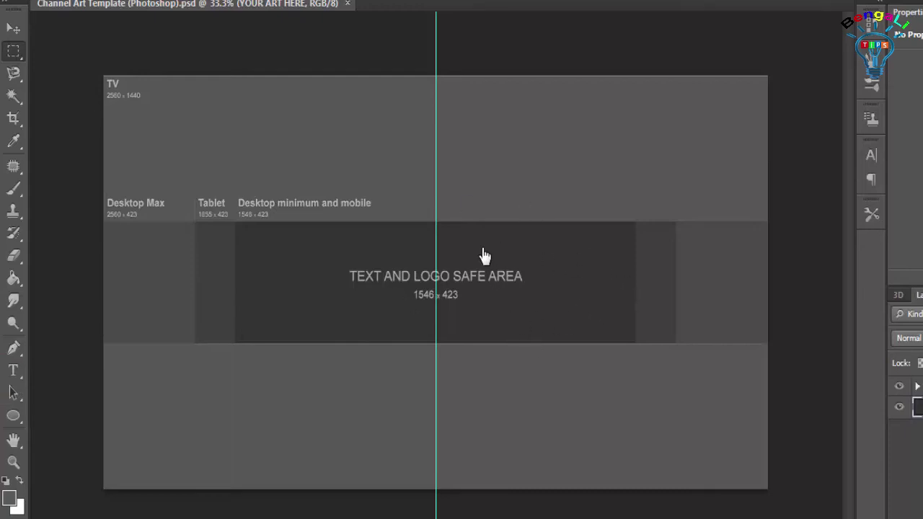
left_click(42, 2)
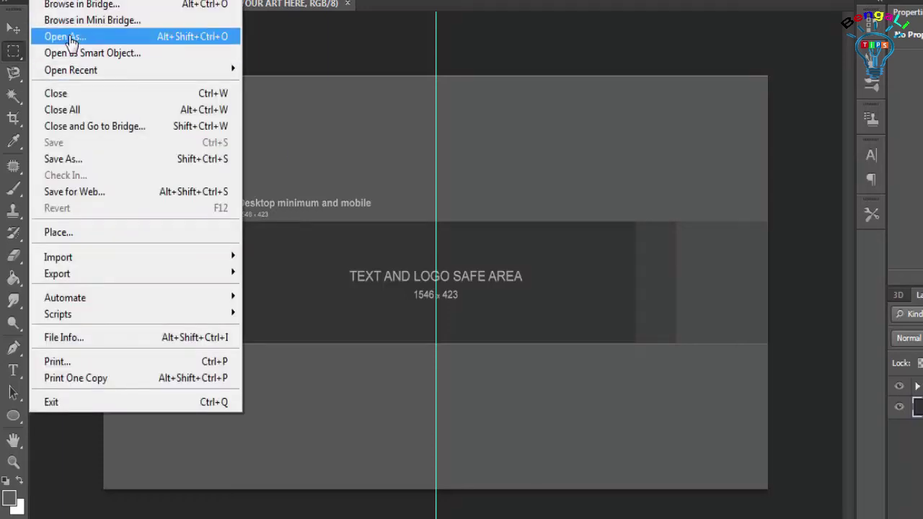
left_click(495, 90)
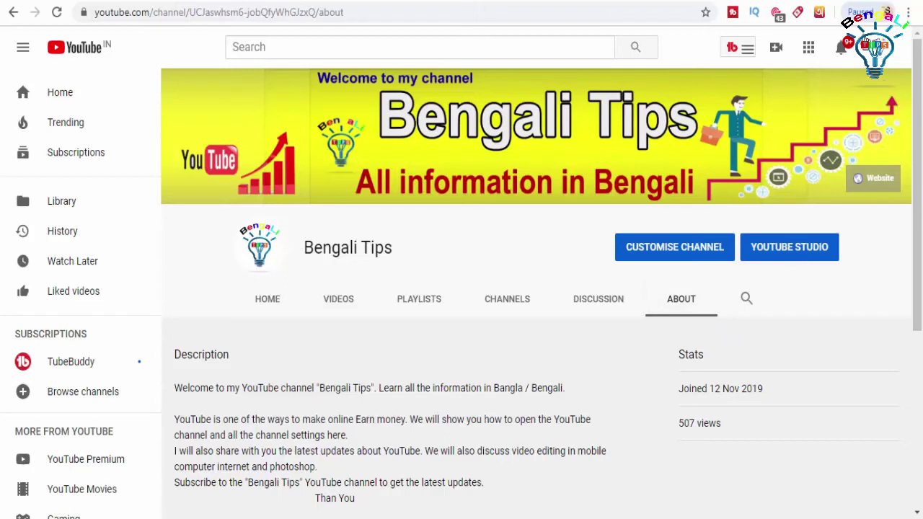
Go from the avatar menu to Your channel and open Customise Channel for Bengali Tips.
left_click(881, 53)
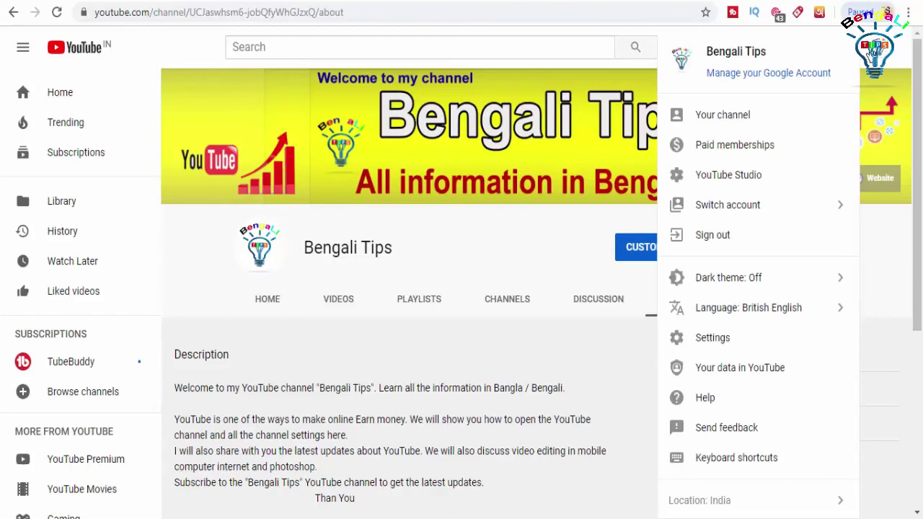
left_click(744, 123)
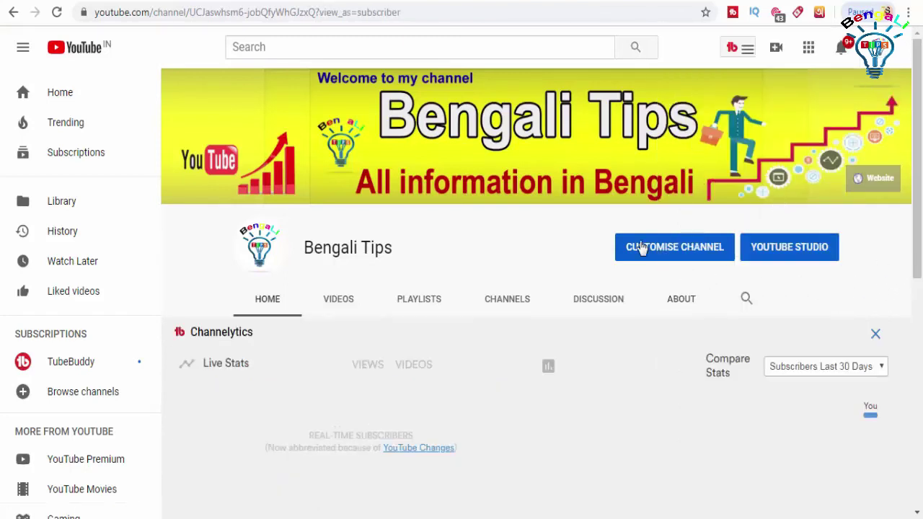
left_click(707, 251)
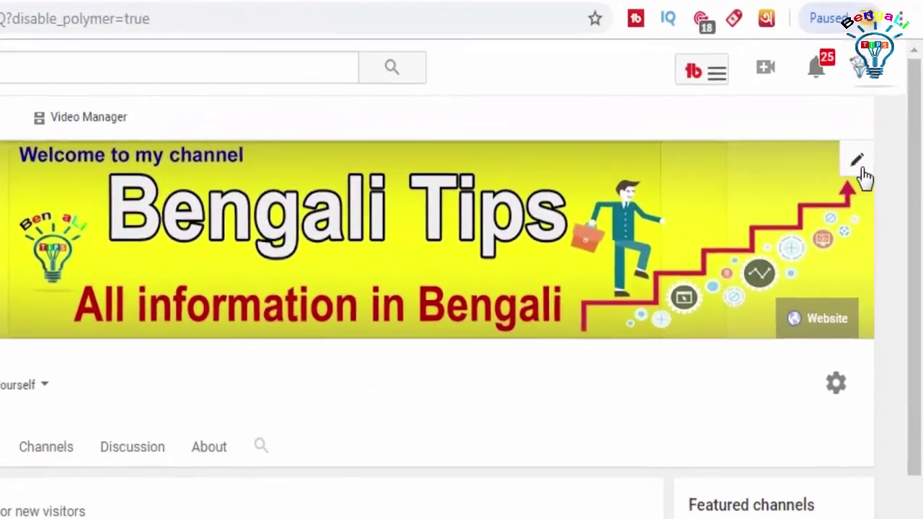
Choose Edit channel art from the banner's pencil icon and pick a photo from the computer.
left_click(861, 169)
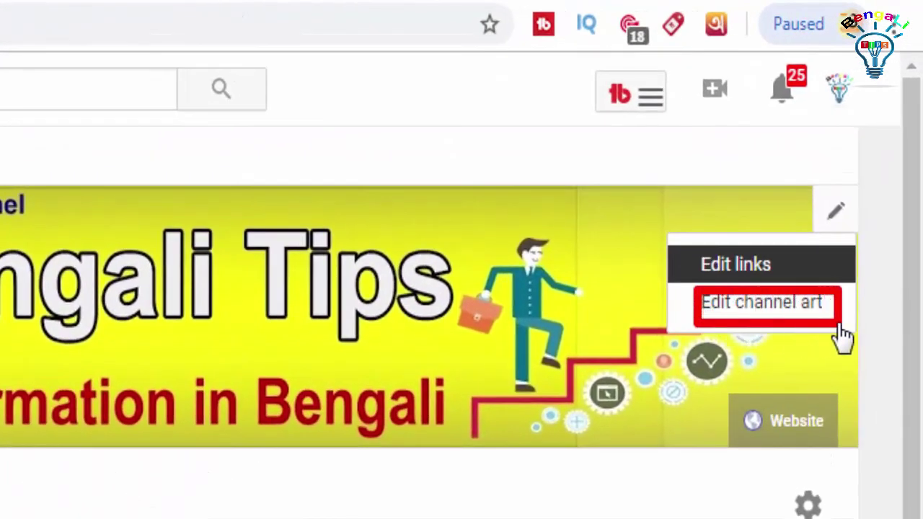
left_click(776, 320)
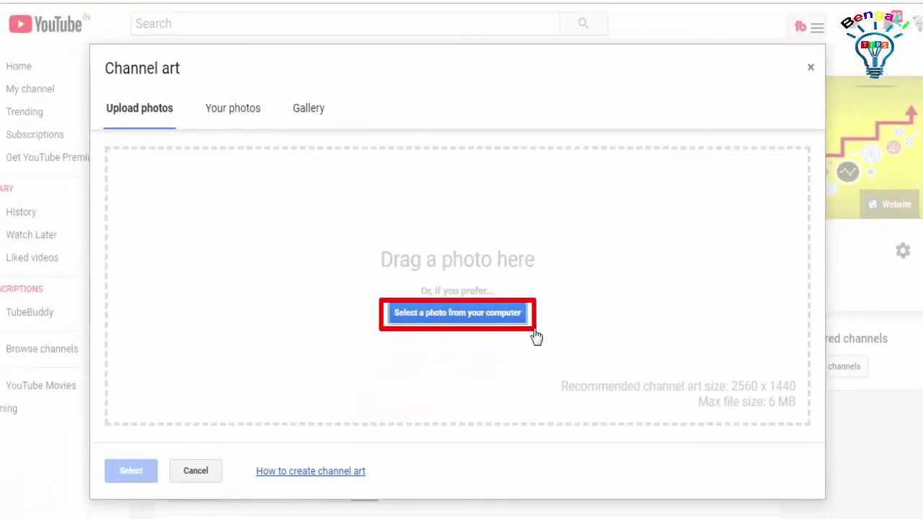
left_click(466, 320)
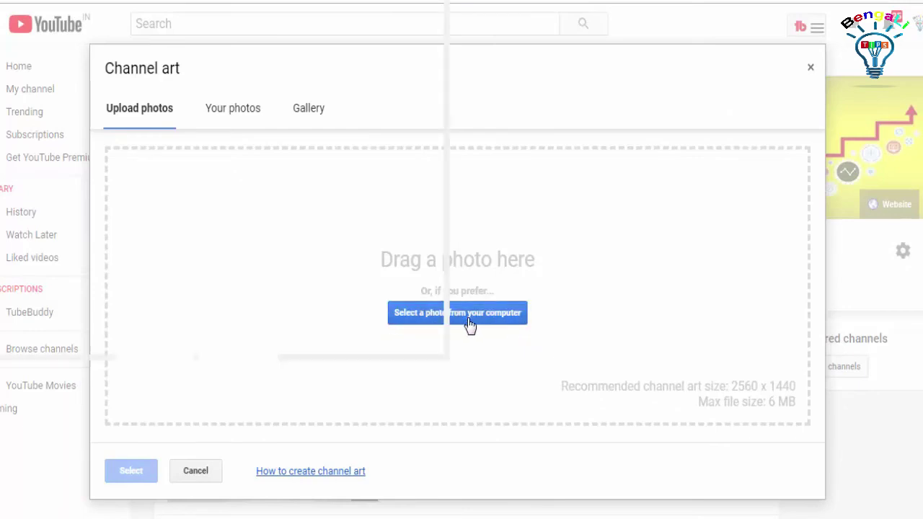